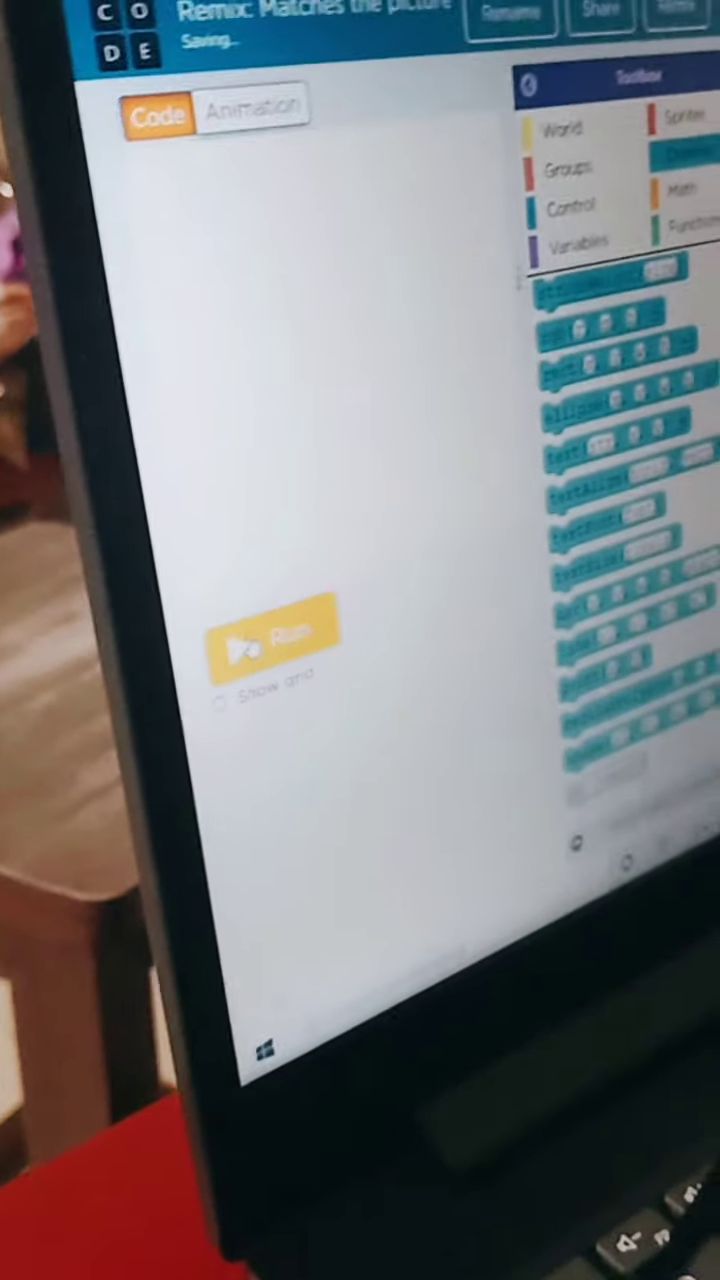
Run the drawing code to render the orange ladybug with its black head and dark spots
left_click(262, 597)
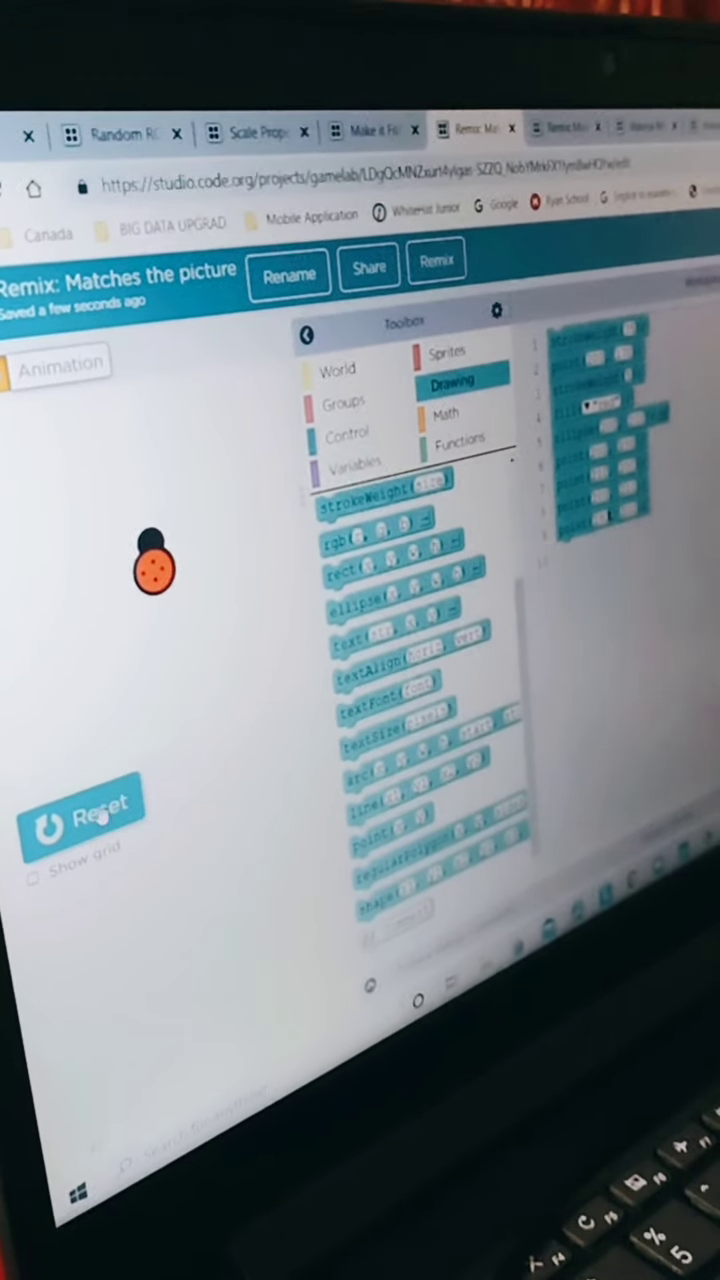
left_click(100, 818)
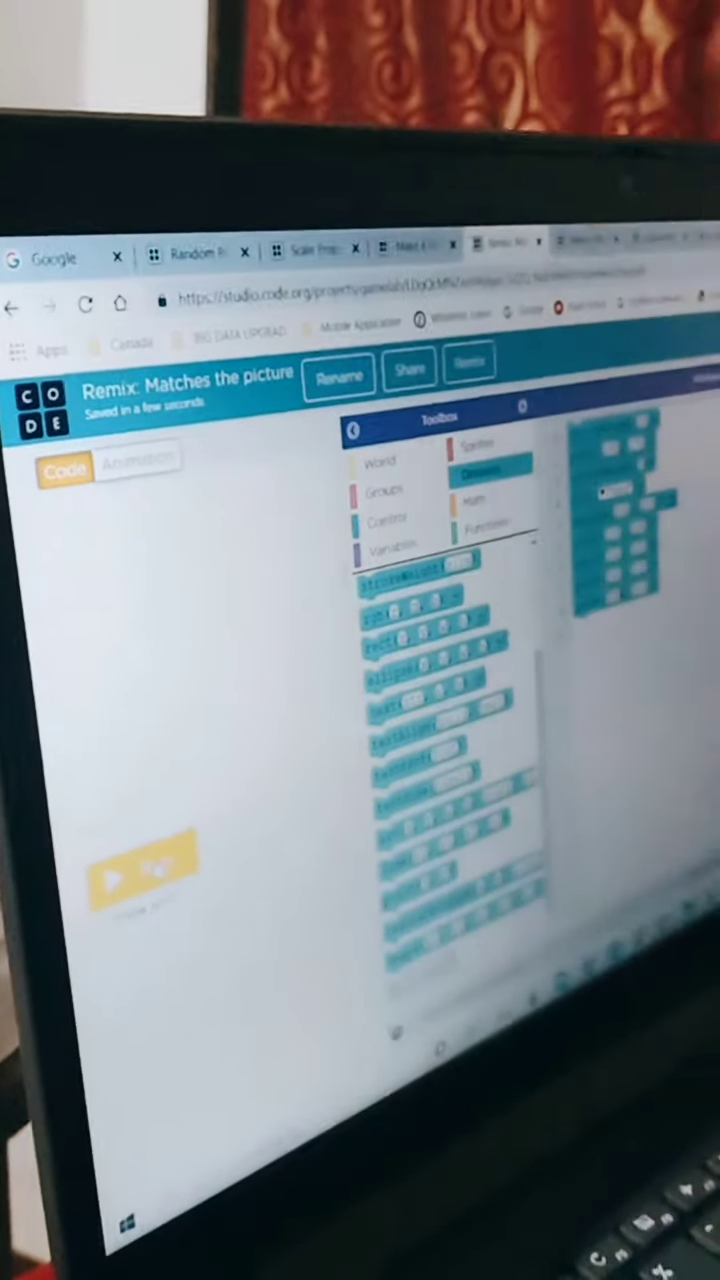
left_click(140, 893)
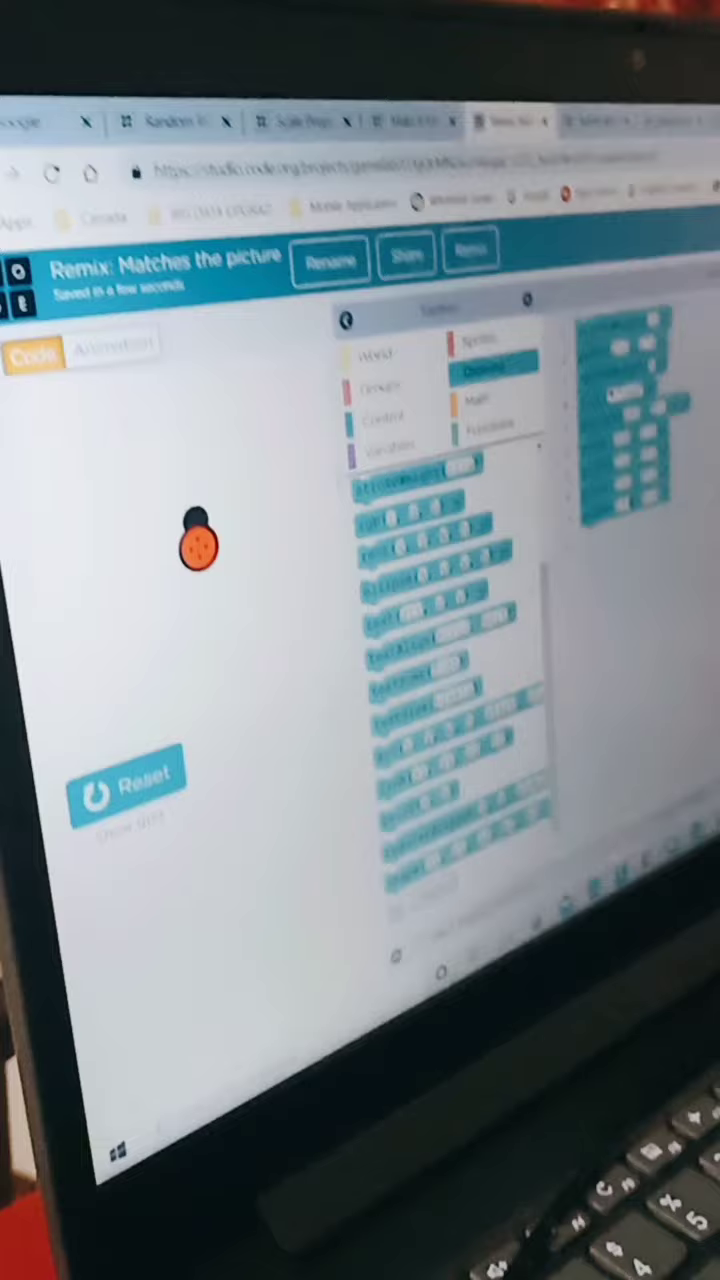